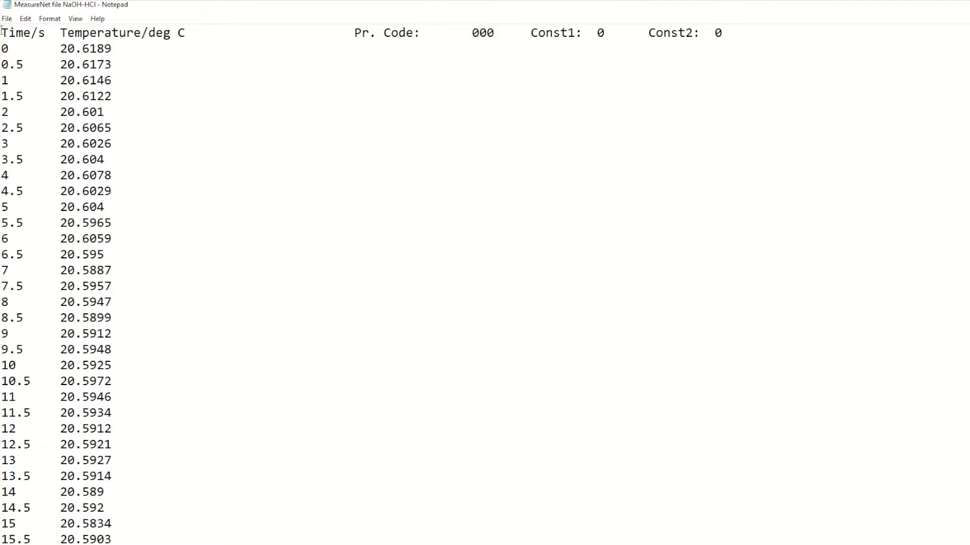
Copy all the time and temperature data from the text file and paste it into the Excel sheet at cell A1.
key("ctrl+a")
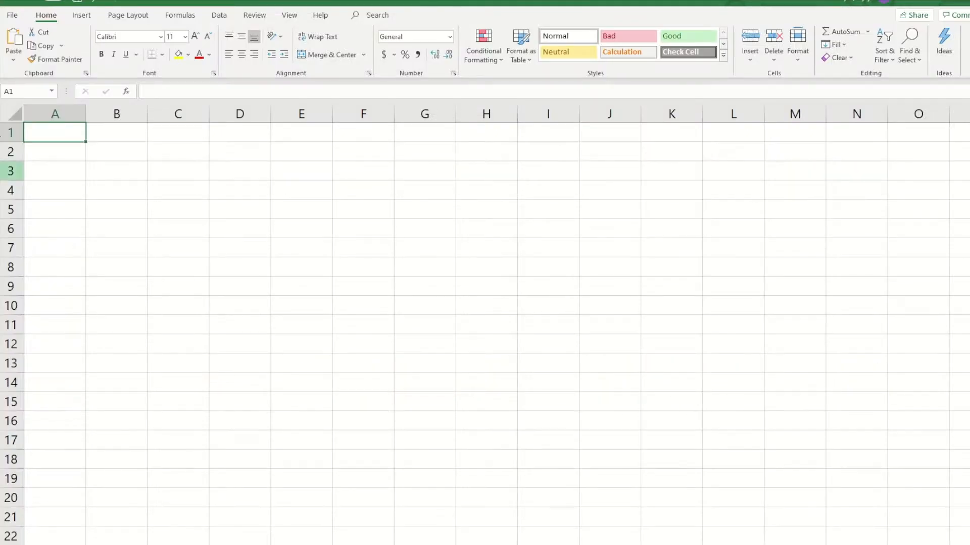
key("ctrl+v")
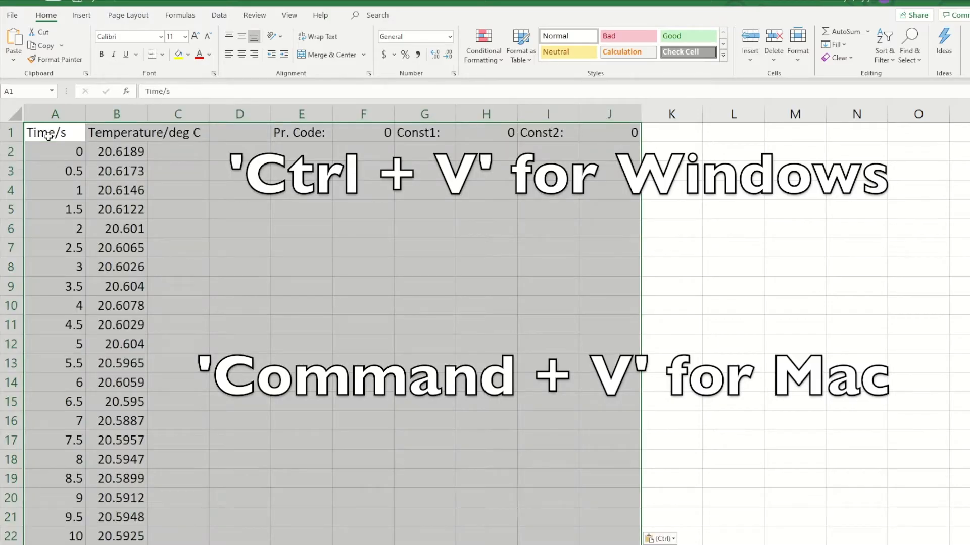
Insert a markers-only scatter chart of columns A and B and place it beside the data, just below row 1.
left_click_drag(54, 112, 102, 114)
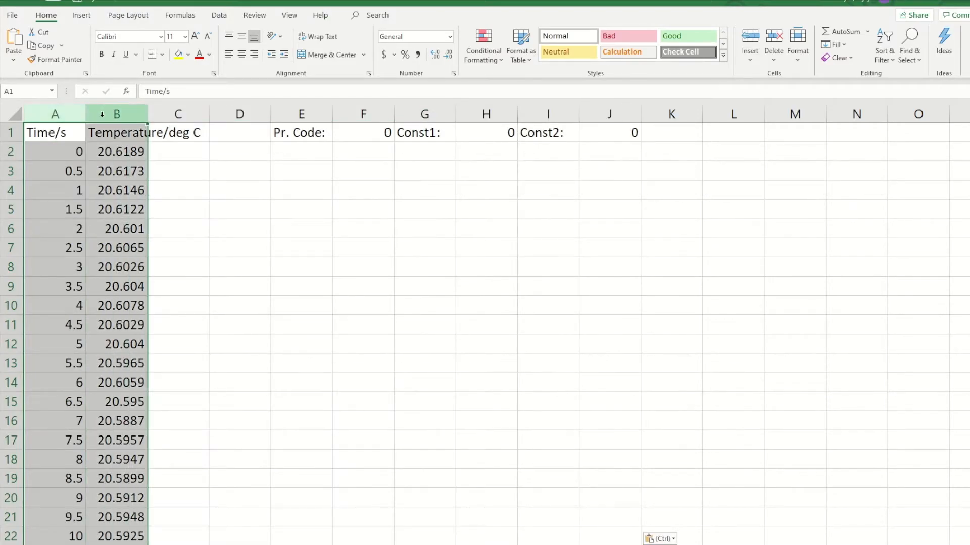
left_click(81, 17)
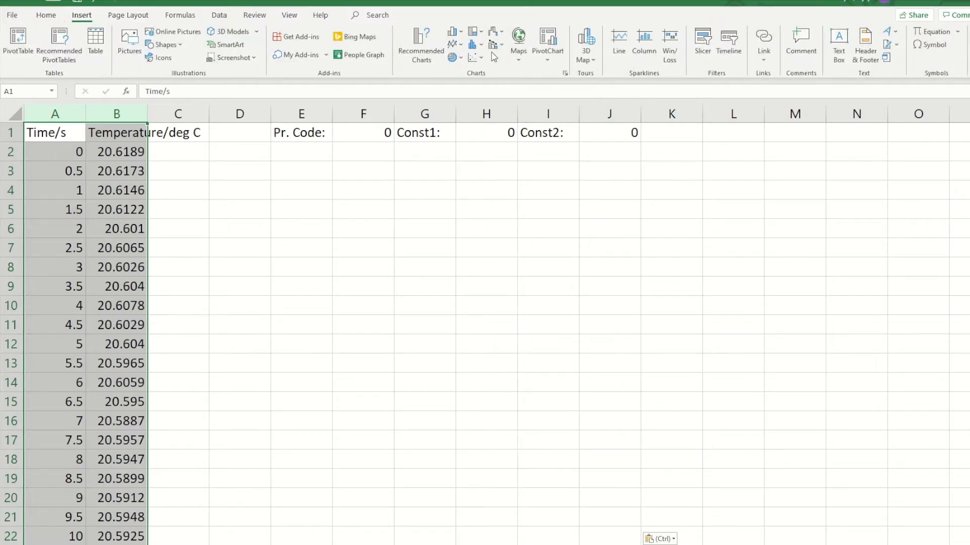
left_click(474, 57)
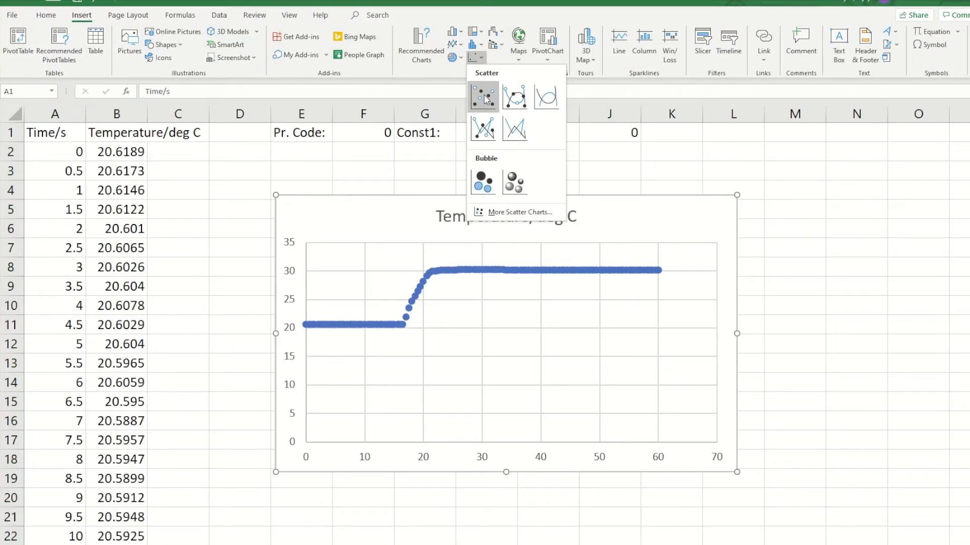
left_click(483, 98)
left_click_drag(468, 195, 370, 150)
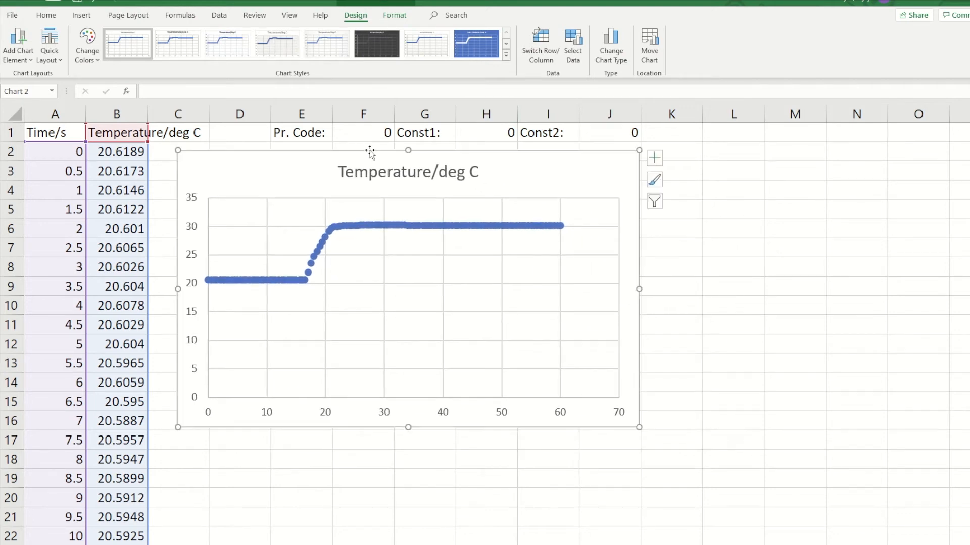
Set the chart's vertical axis bounds to a minimum of 18 and a maximum of 32.
double_click(192, 314)
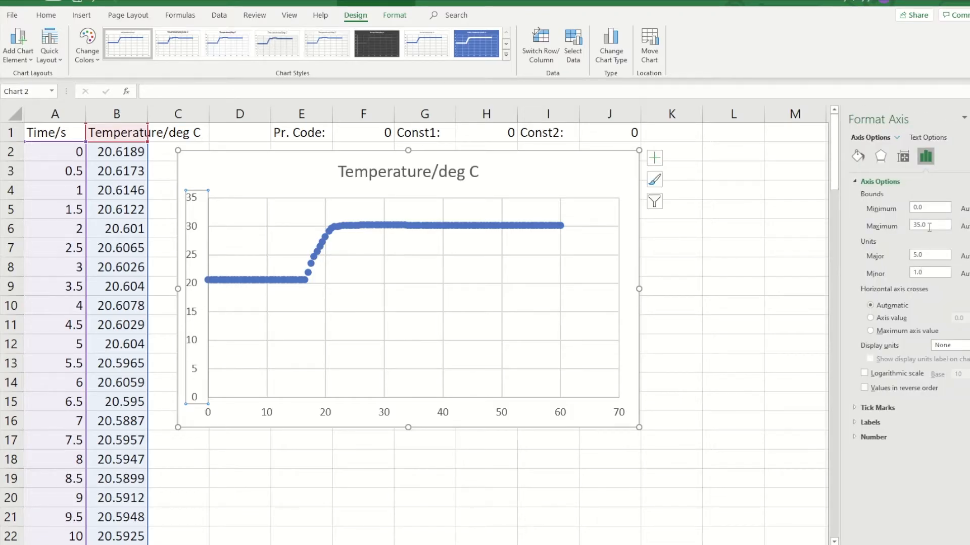
left_click_drag(933, 227, 905, 212)
key("Return")
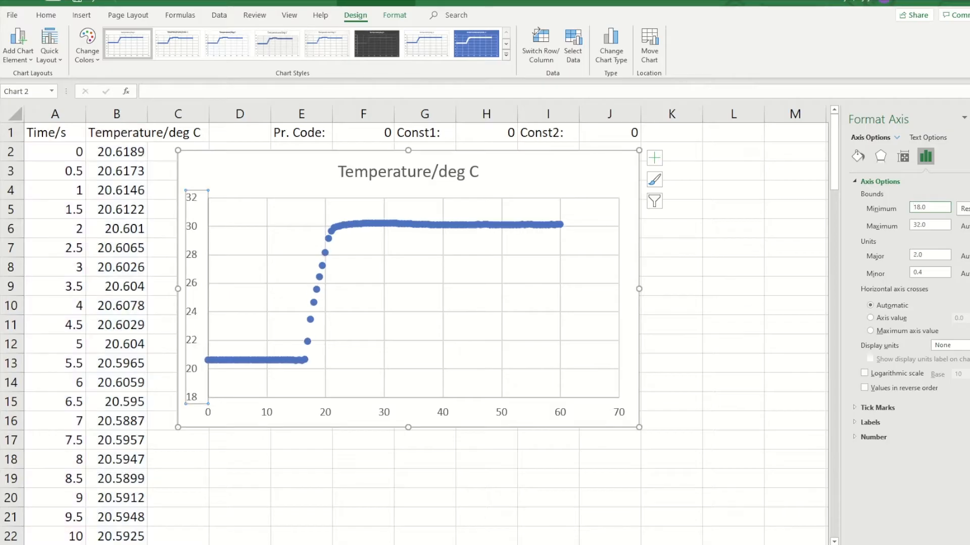
Set the maximum bound of the chart's horizontal axis to 60.
left_click(507, 417)
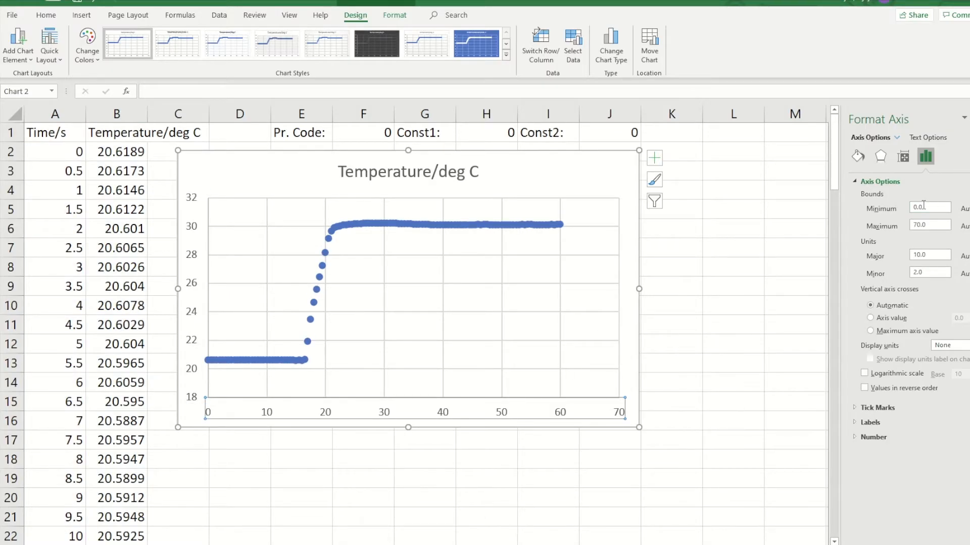
left_click_drag(927, 224, 901, 227)
type("60")
key("Return")
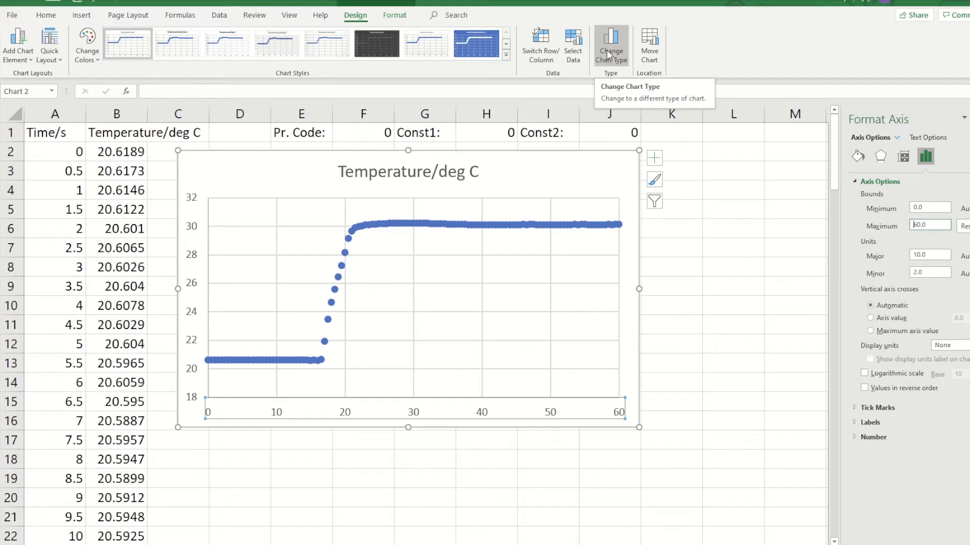
Add two series named Initial Temperature and Final Temperature to the chart's data source.
right_click(531, 194)
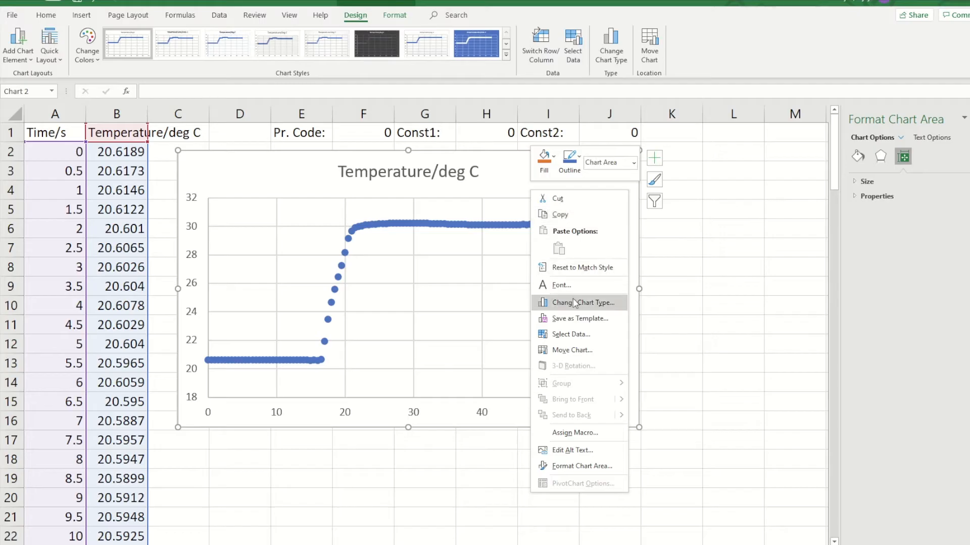
left_click(570, 334)
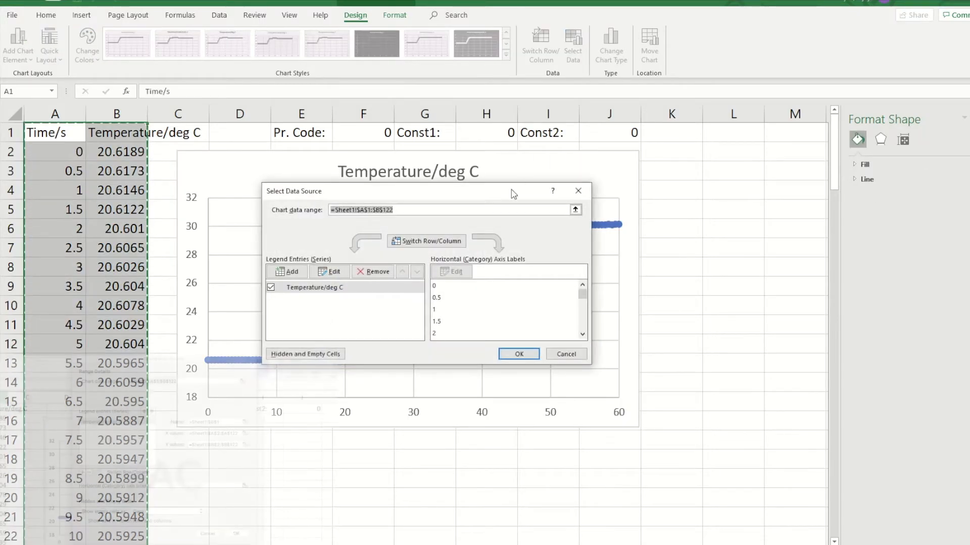
left_click_drag(511, 194, 717, 170)
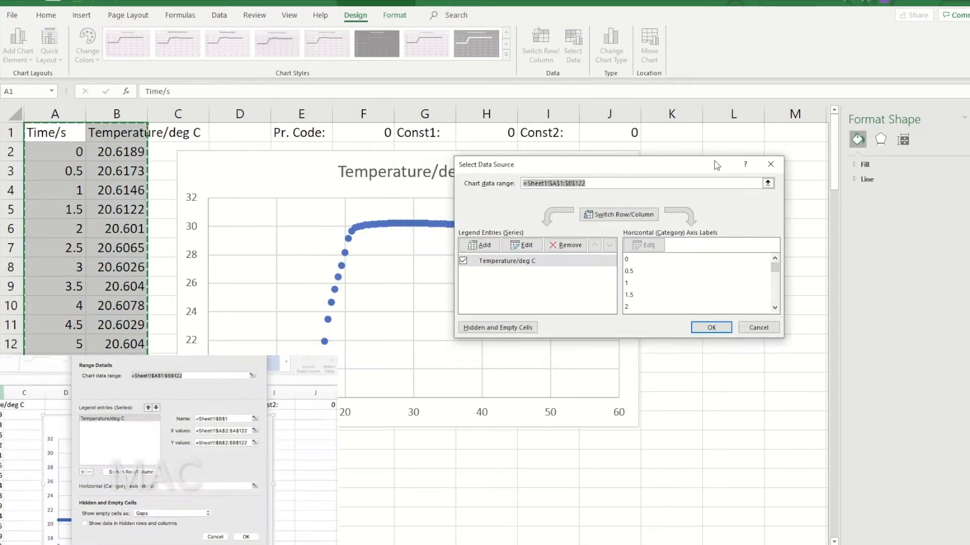
left_click(493, 249)
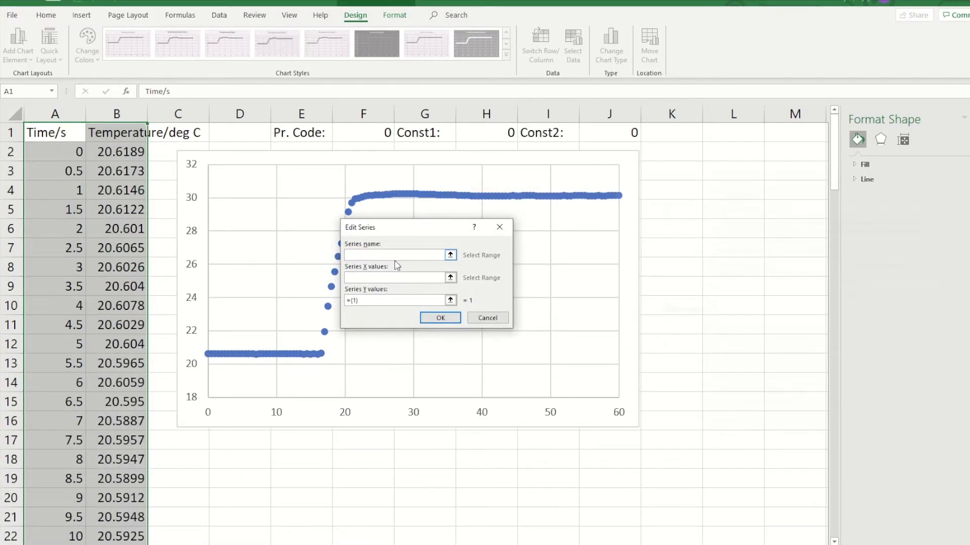
type("Ini")
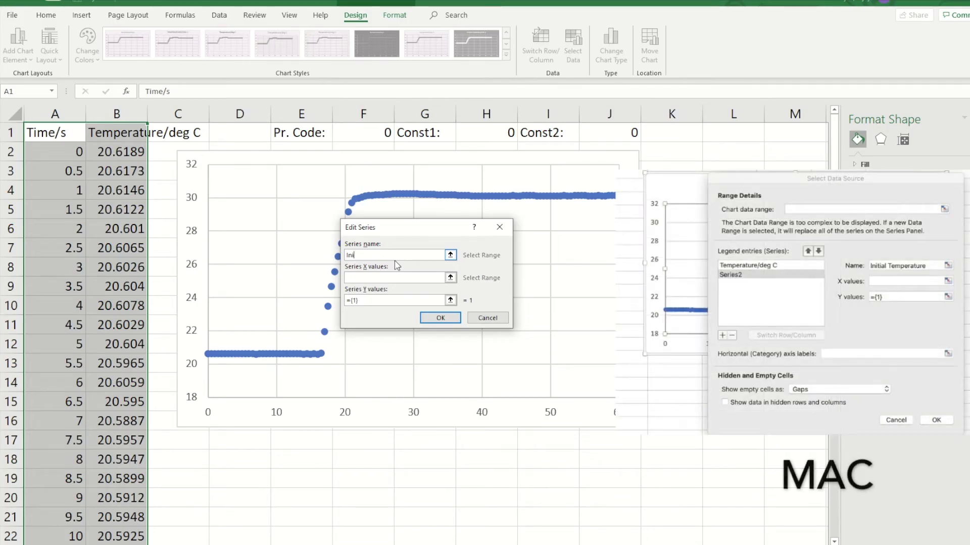
type("tial Temperature")
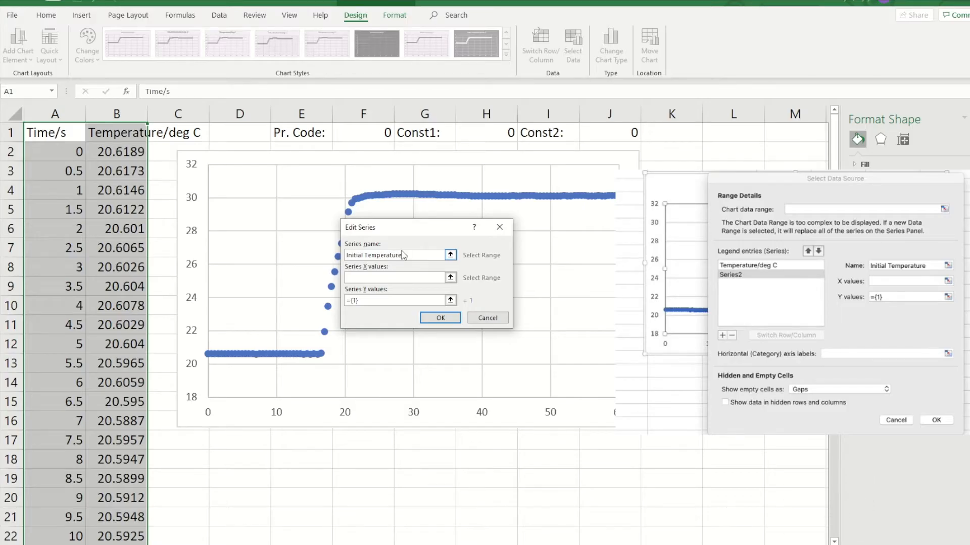
left_click(440, 318)
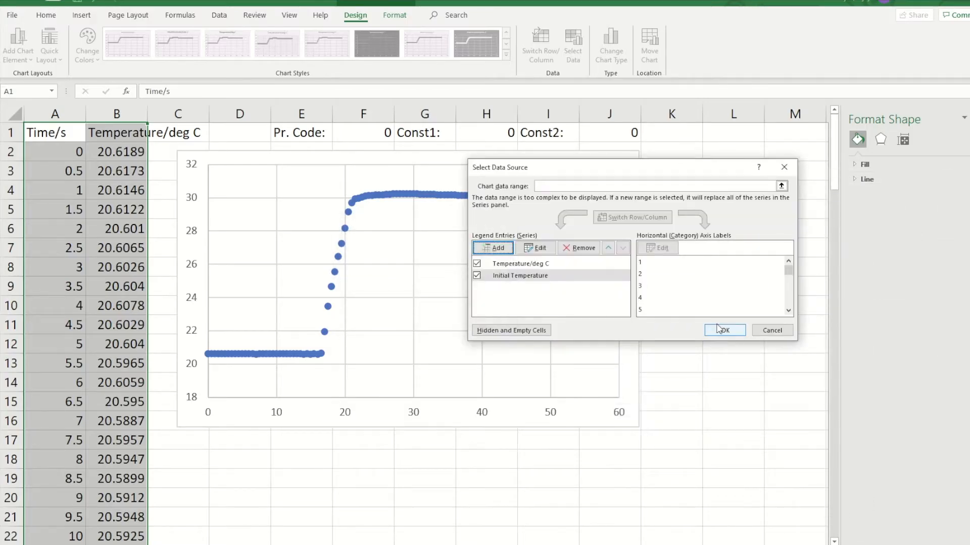
left_click(493, 247)
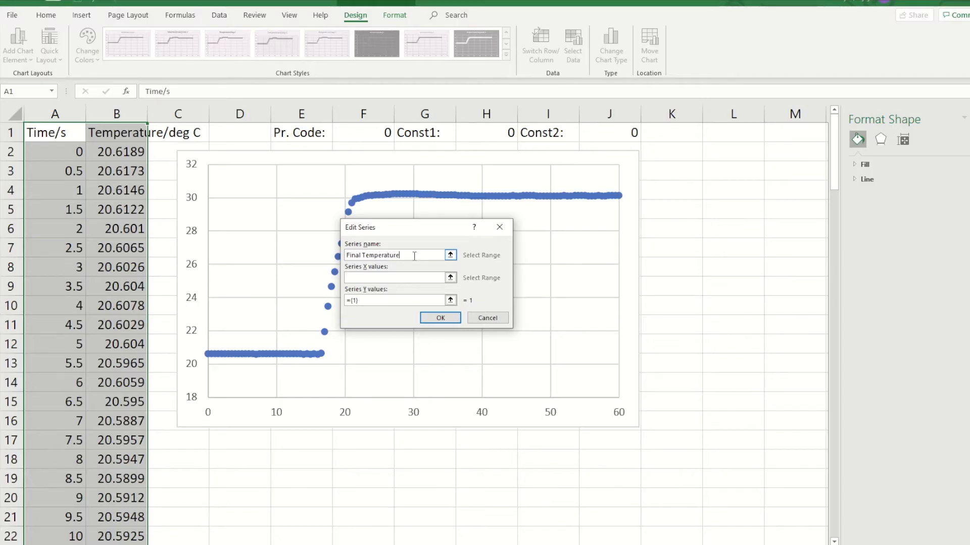
left_click(440, 318)
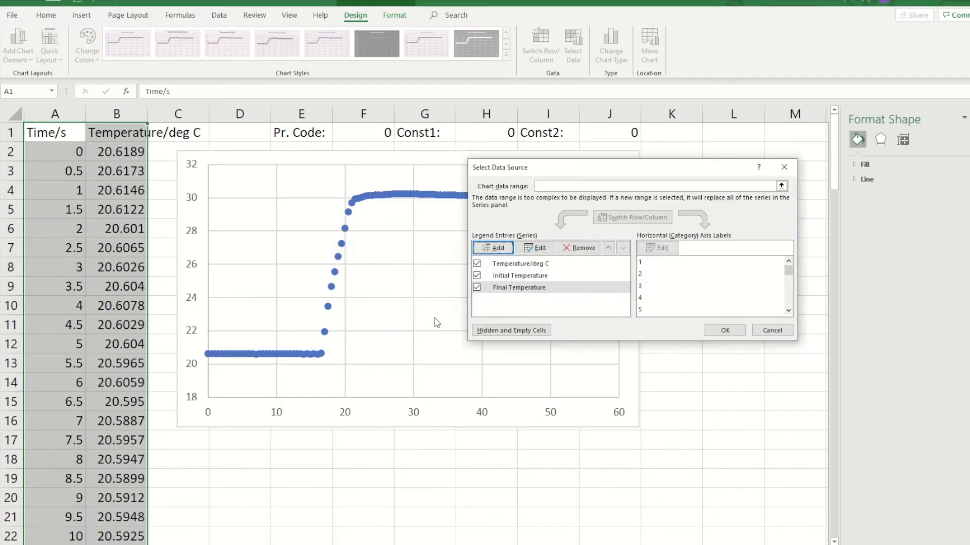
Assign A2:A32 as X values and B2:B32 as Y values of the initial temperature series and apply the data source changes.
left_click(511, 276)
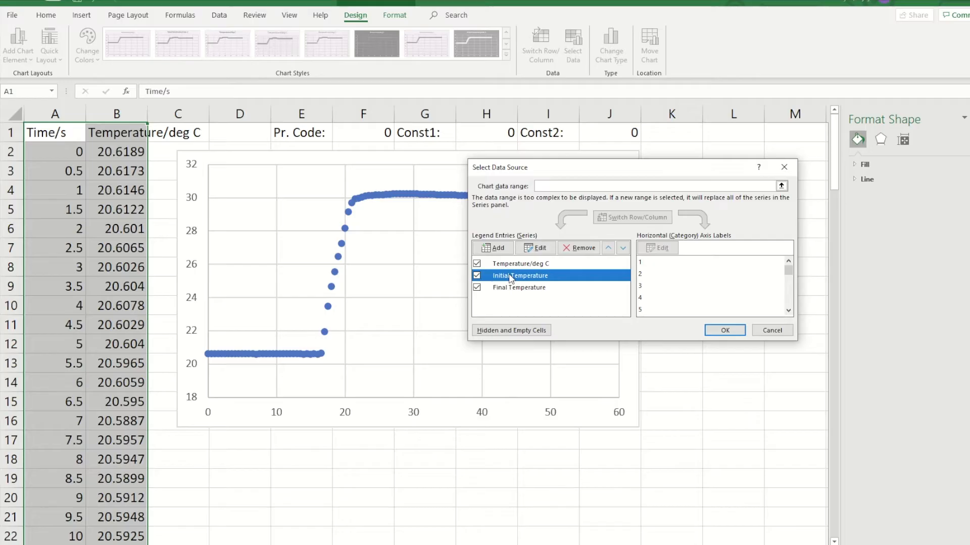
left_click(540, 248)
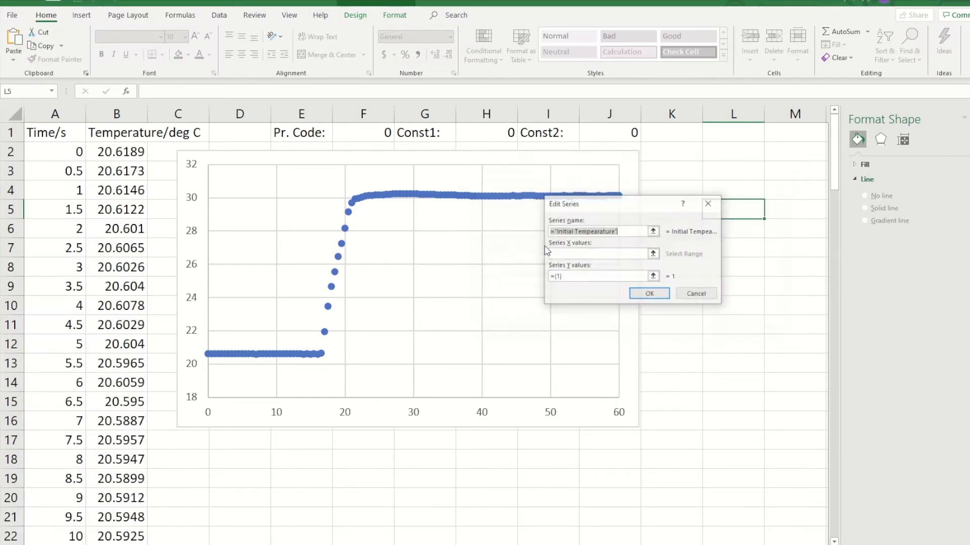
left_click_drag(627, 200, 732, 195)
left_click(680, 247)
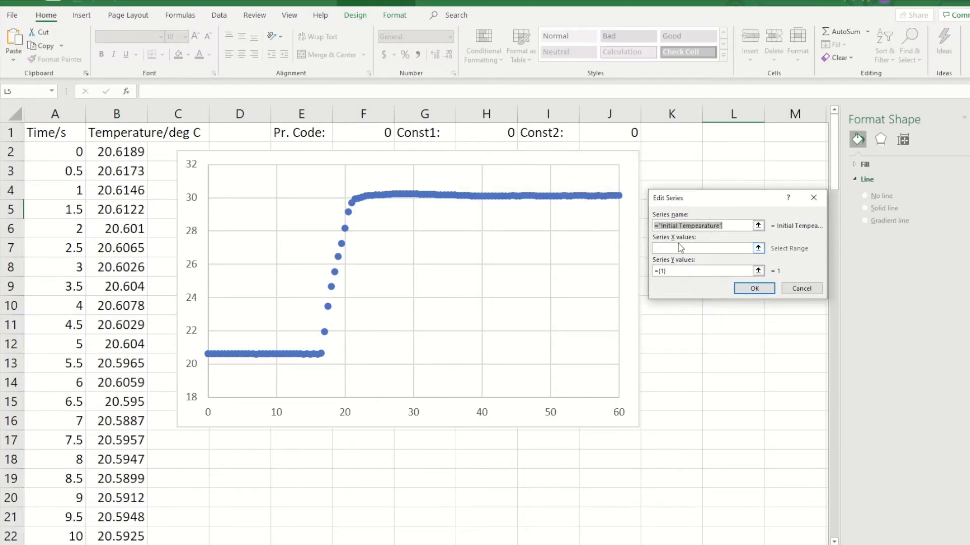
left_click(677, 246)
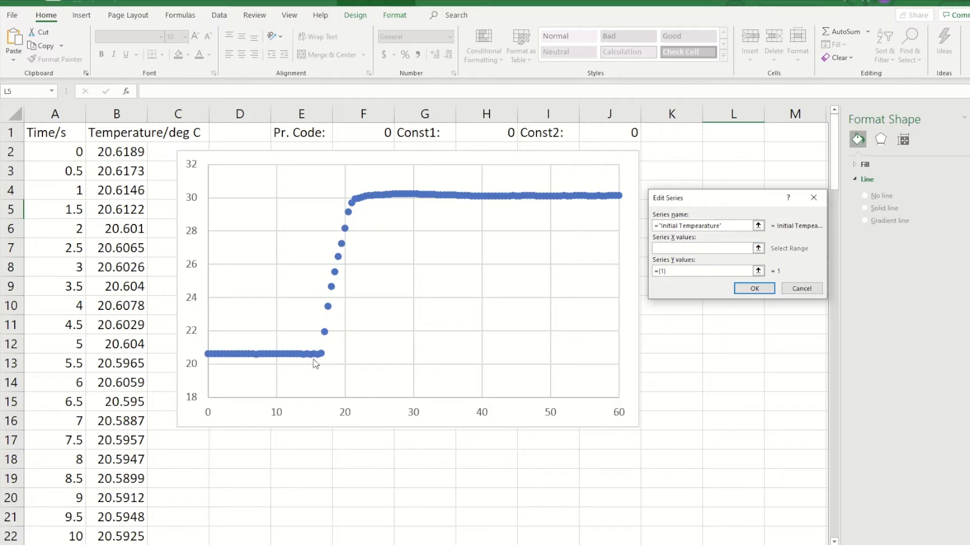
left_click_drag(54, 152, 63, 460)
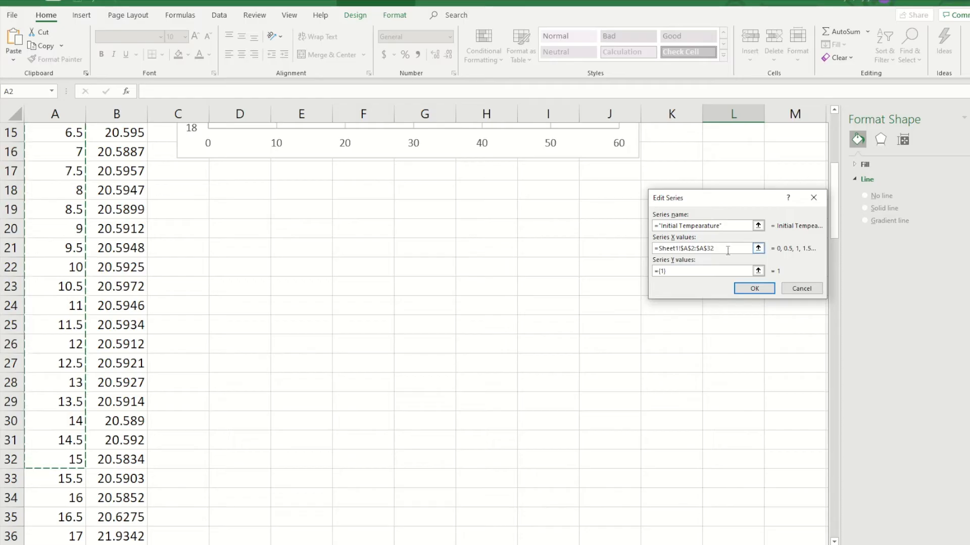
left_click(685, 272)
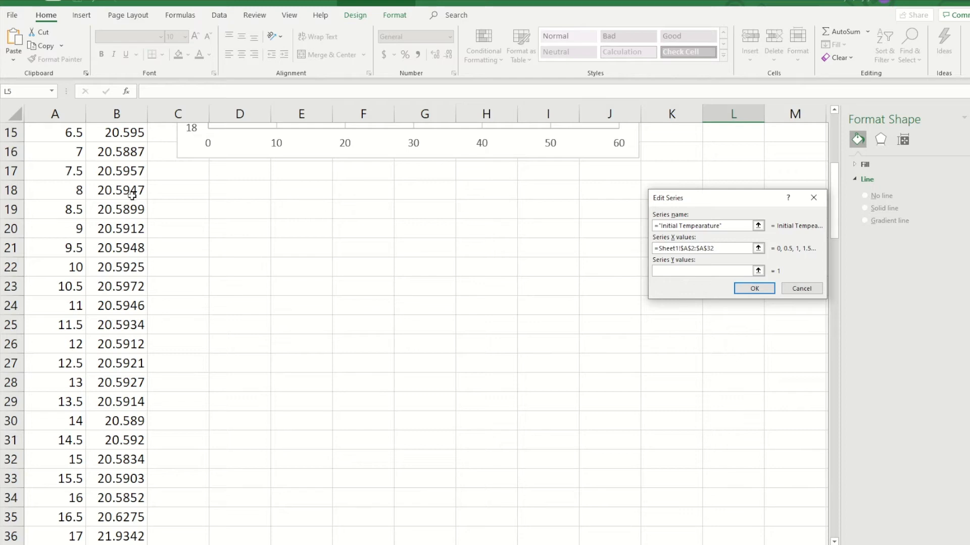
scroll(132, 194, "up", 5)
left_click_drag(128, 152, 90, 288)
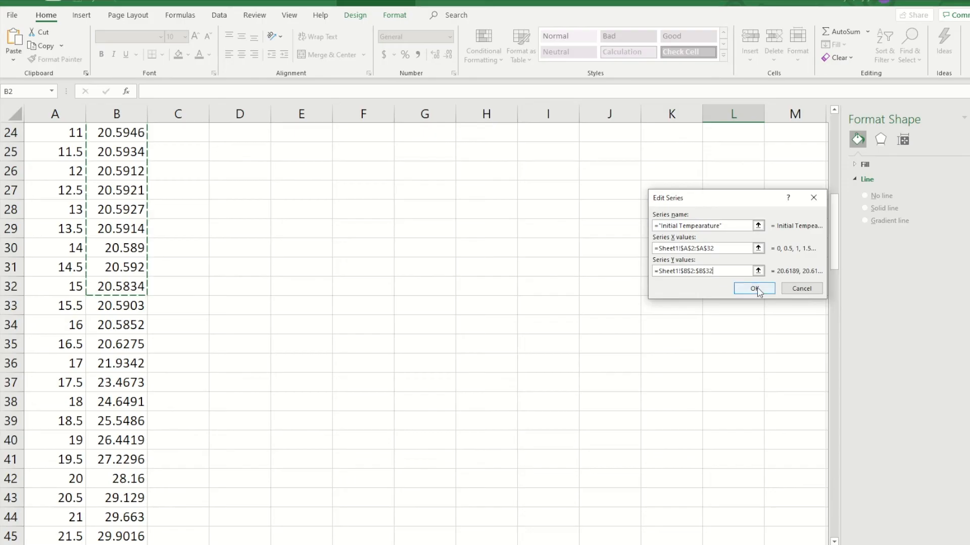
left_click(758, 292)
left_click(730, 332)
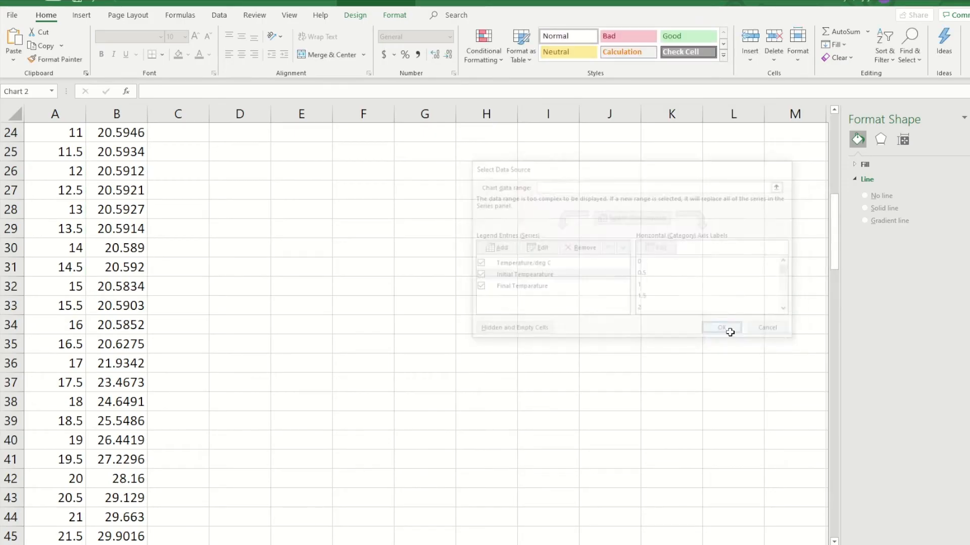
Add a linear trendline to the initial temperature series, display its equation on the chart, and forecast it forward 10 periods.
scroll(457, 336, "up", 8)
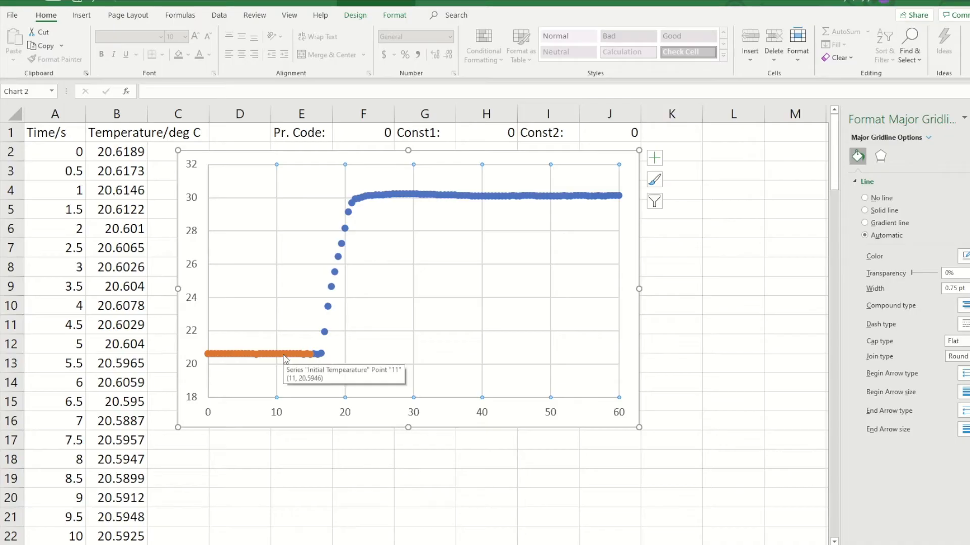
right_click(283, 355)
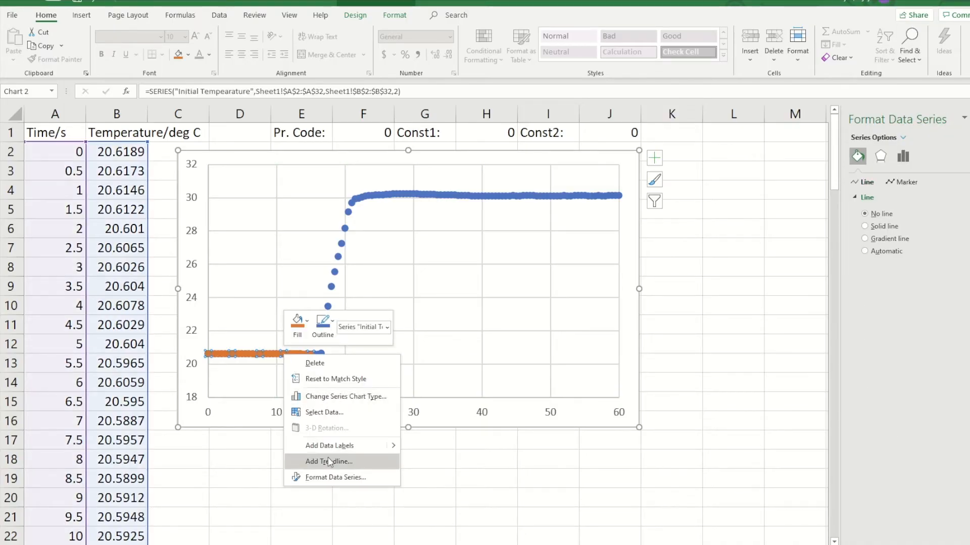
left_click(328, 461)
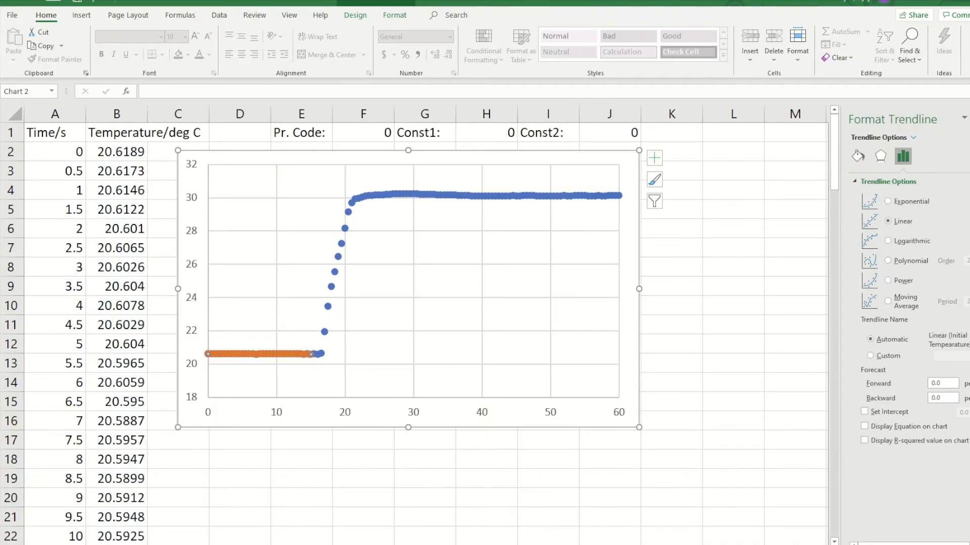
left_click(864, 426)
left_click(945, 383)
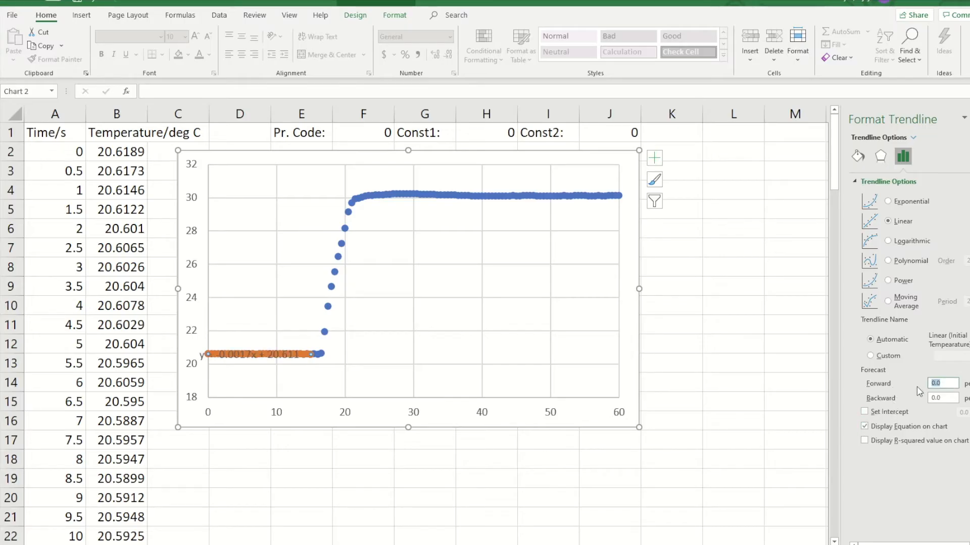
type("10")
key("Return")
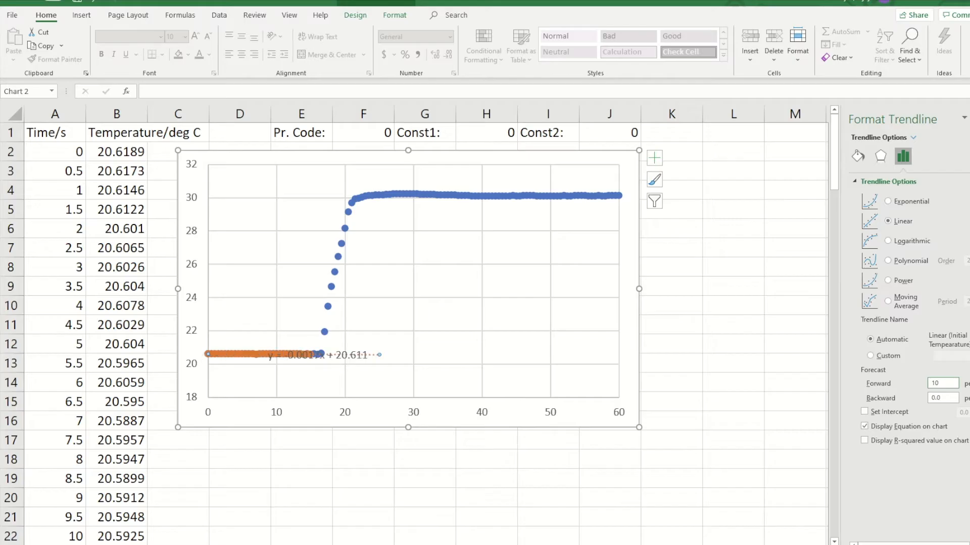
Move the trendline equation below the initial temperature points and enlarge its font to size 11.
left_click(331, 355)
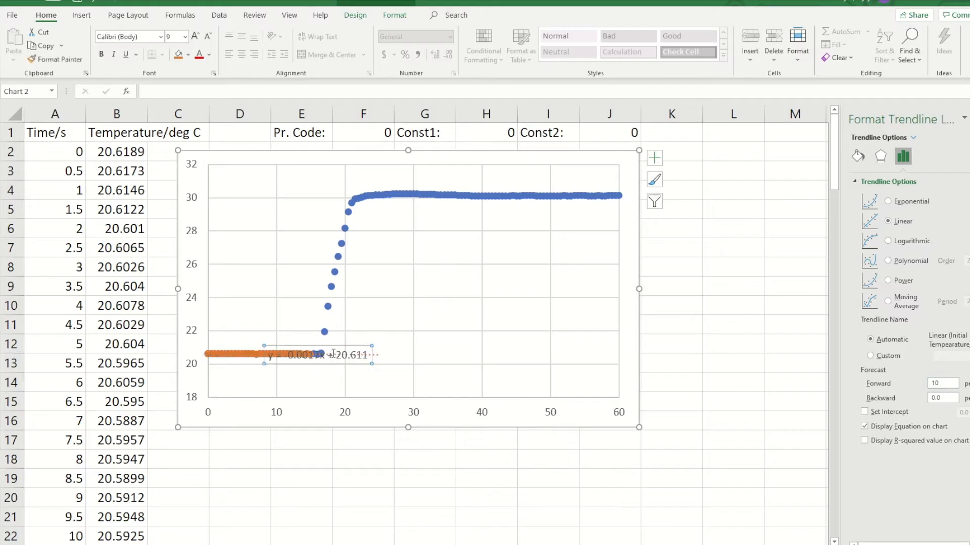
left_click_drag(317, 364, 308, 365)
left_click(195, 37)
left_click(195, 37)
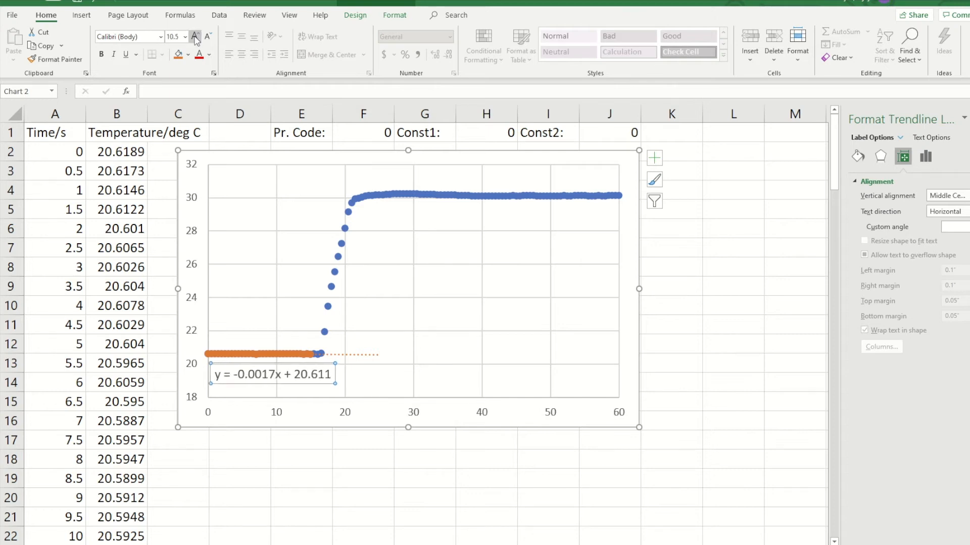
left_click(195, 37)
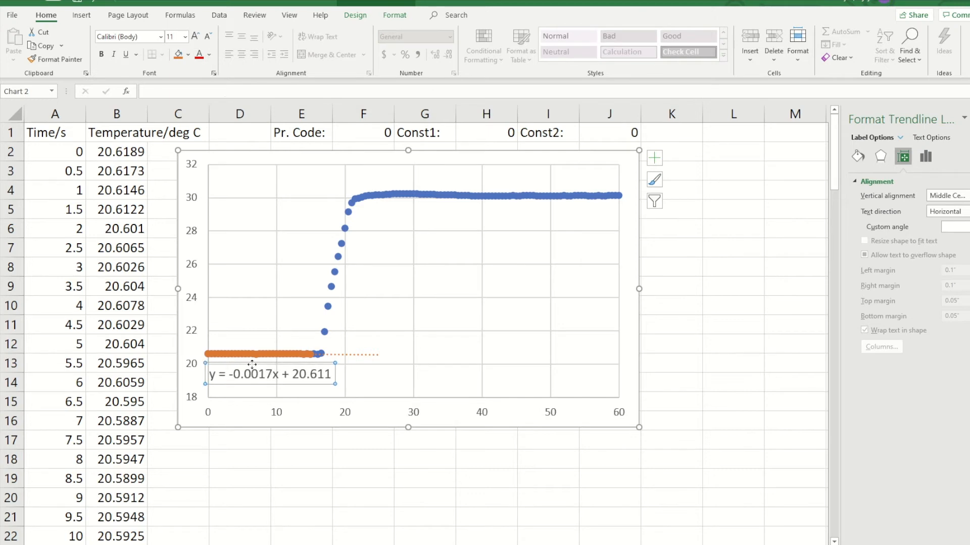
Shift the initial temperature trendline equation slightly farther below and to the right of its data points.
left_click_drag(252, 364, 265, 369)
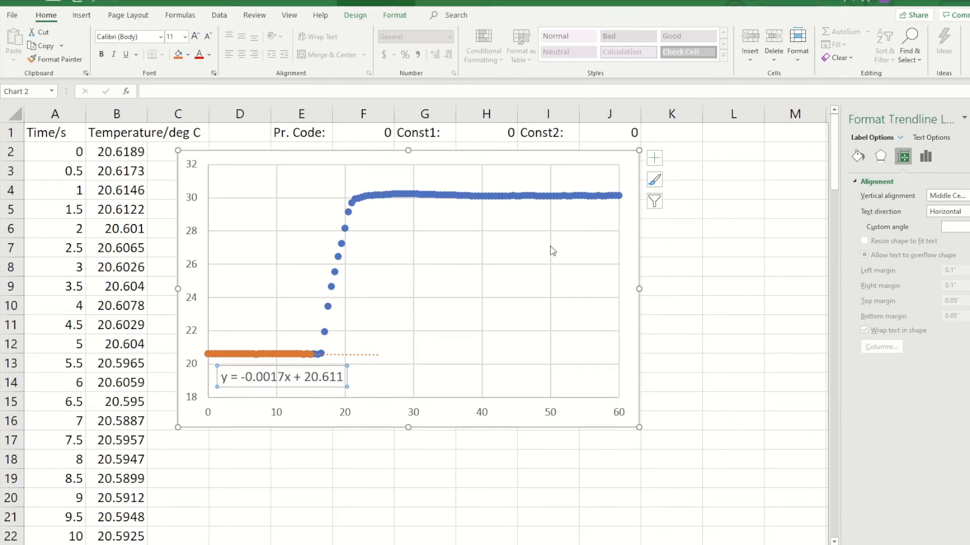
Edit the final temperature series in the chart's data source and assign A52:A122 as its X values.
right_click(574, 262)
left_click(611, 336)
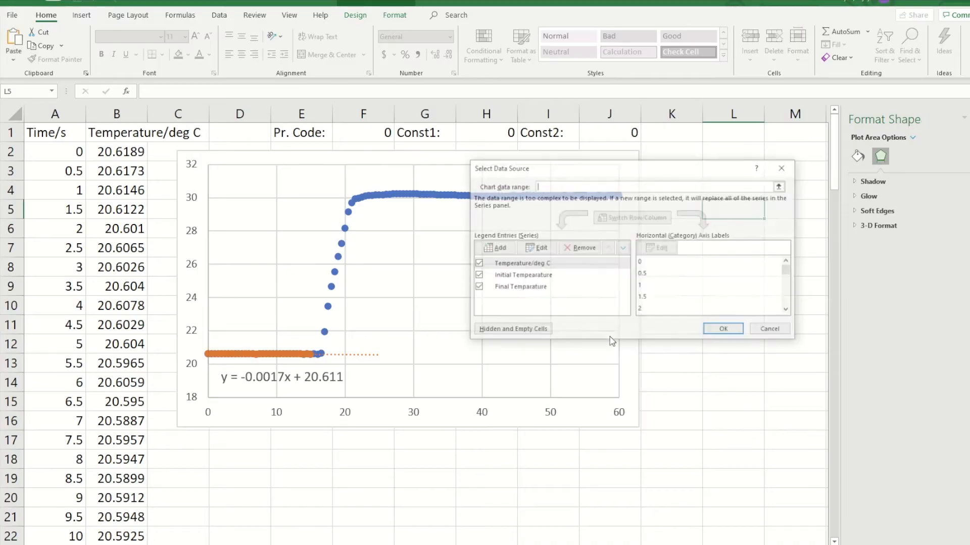
left_click(505, 287)
left_click(536, 248)
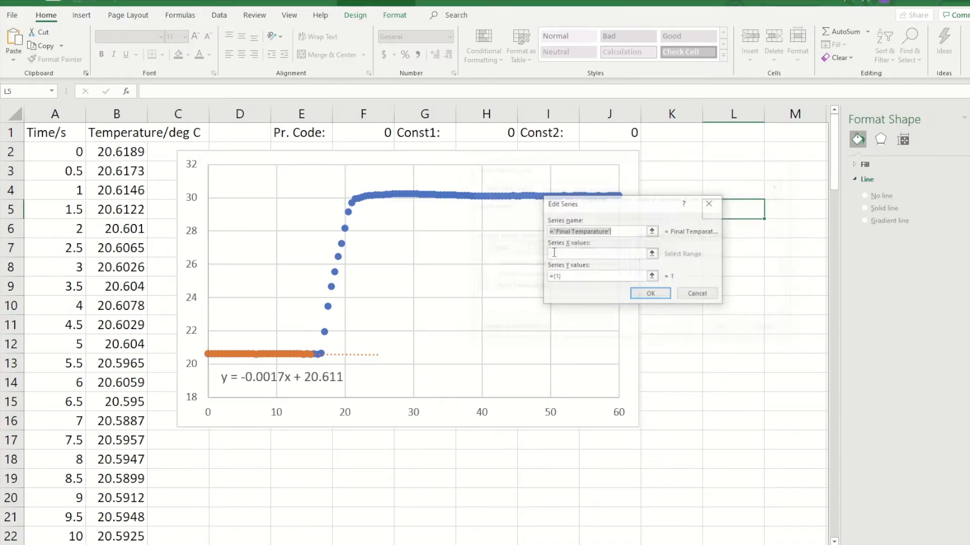
left_click(587, 254)
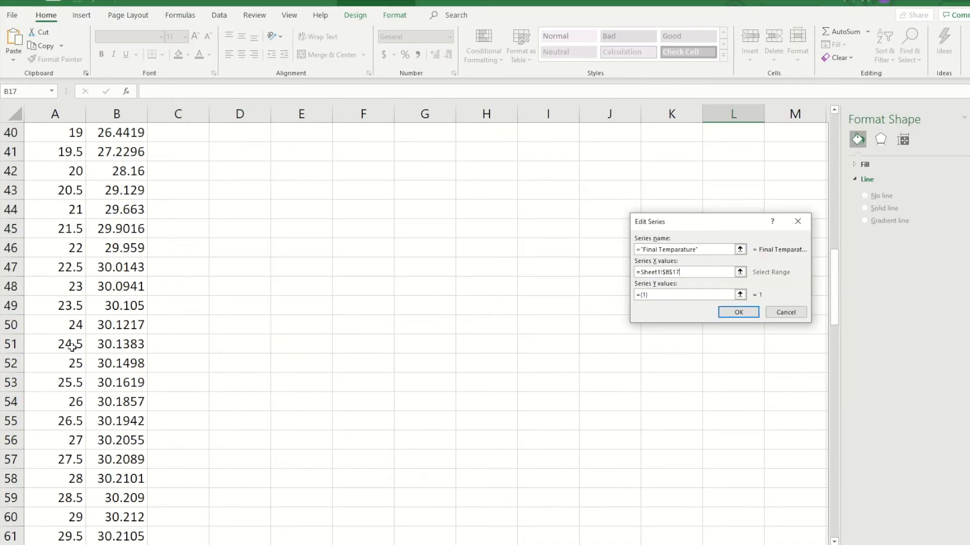
left_click_drag(61, 363, 45, 495)
Assign B52:B122 as the Y values of the final temperature series and apply the data source changes.
left_click(660, 295)
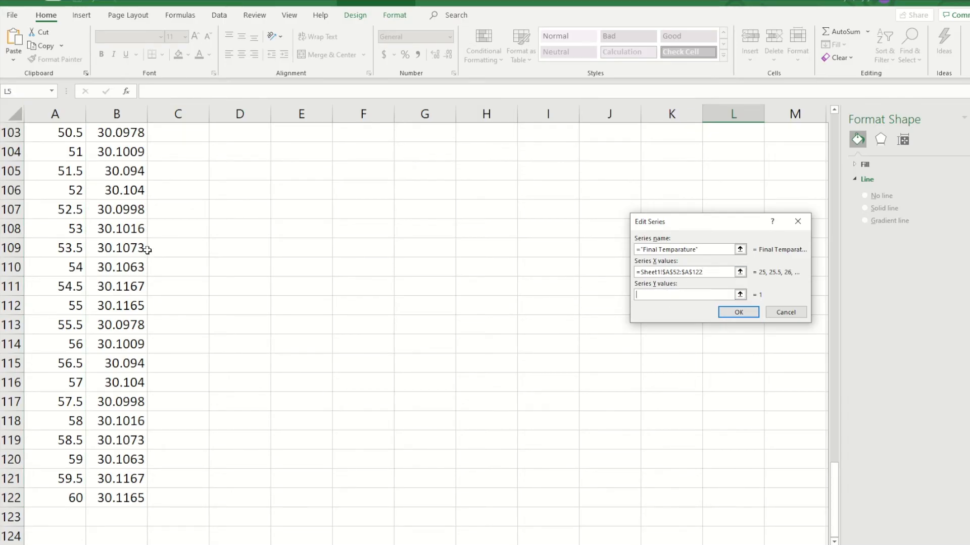
scroll(147, 250, "up", 13)
scroll(121, 267, "up", 3)
scroll(112, 241, "up", 2)
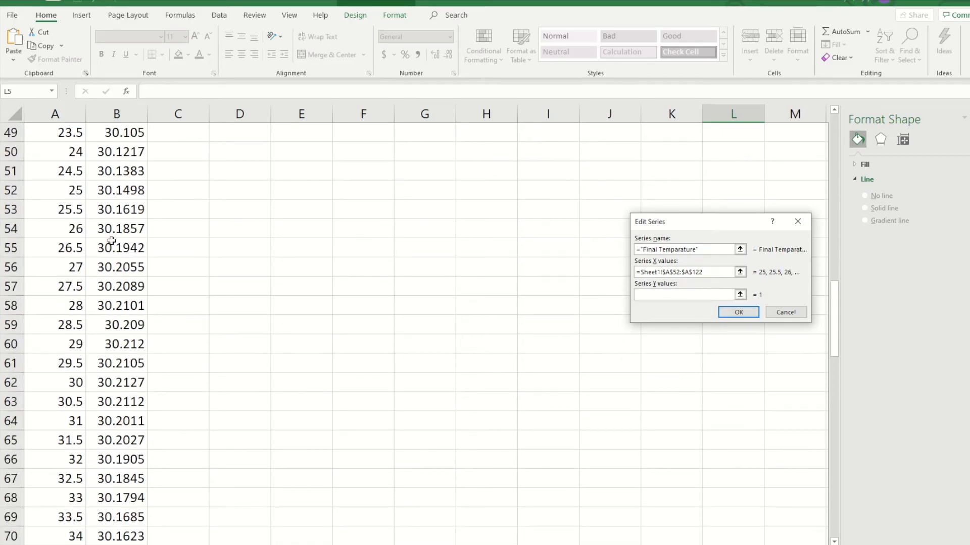
left_click_drag(130, 190, 119, 516)
left_click(746, 313)
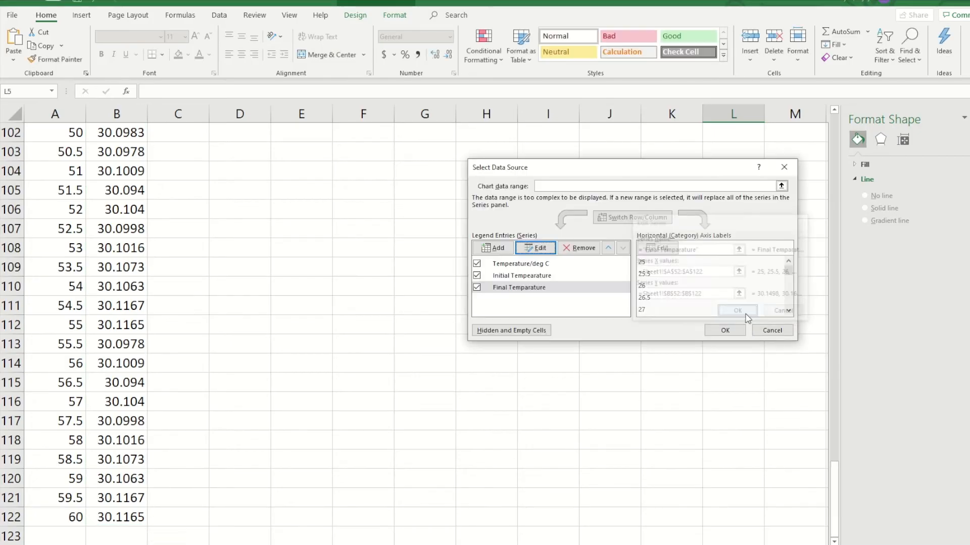
left_click(725, 329)
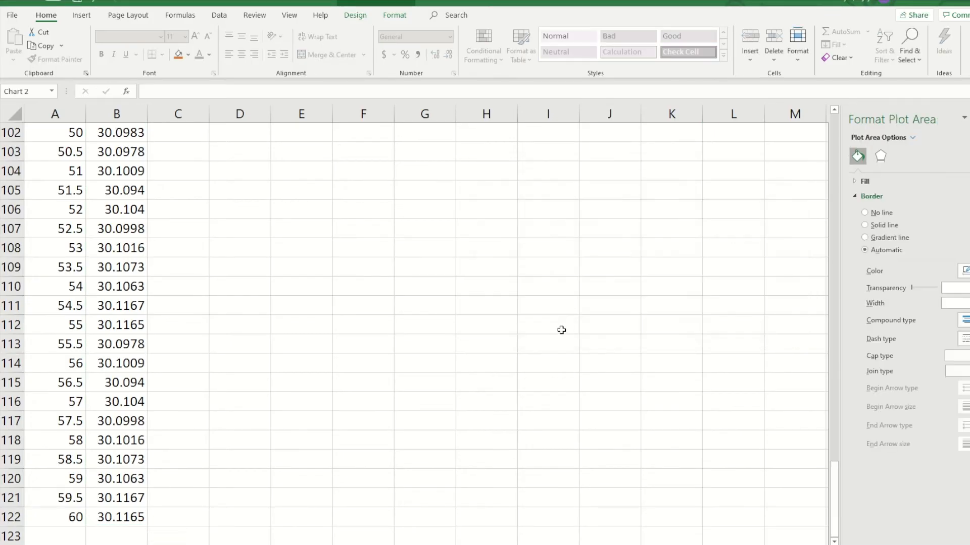
Add a linear trendline to the final temperature series, display its equation on the chart, and forecast it backward 10 periods.
scroll(560, 331, "up", 14)
scroll(561, 331, "up", 20)
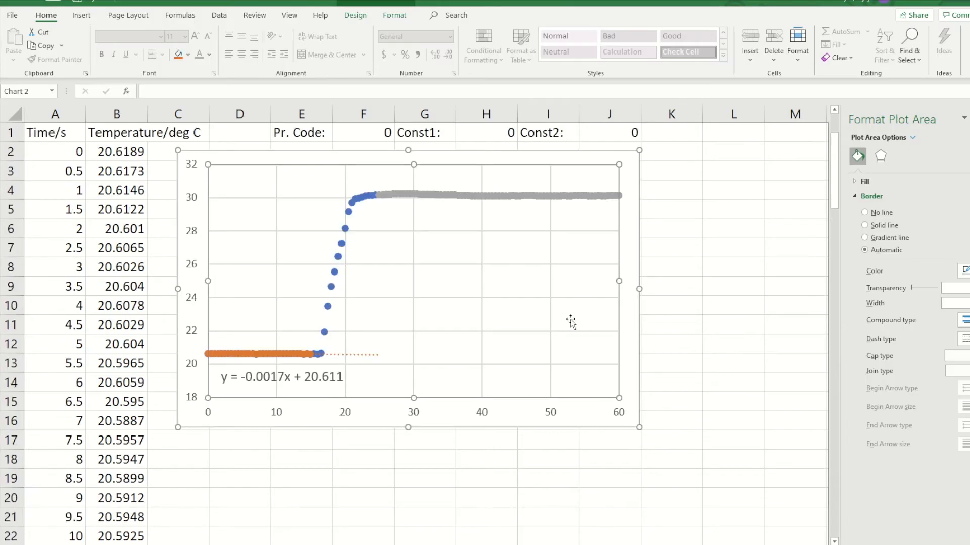
left_click(454, 196)
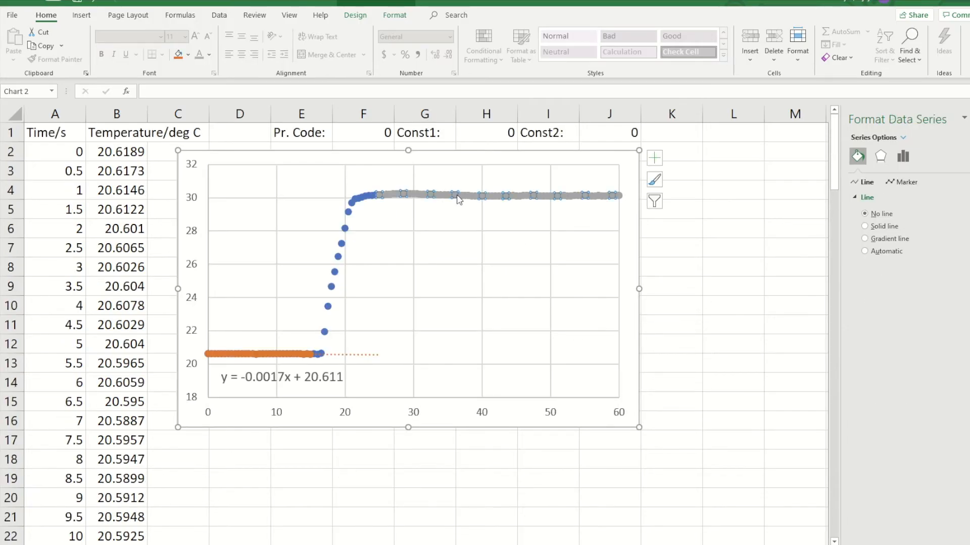
right_click(458, 195)
left_click(498, 302)
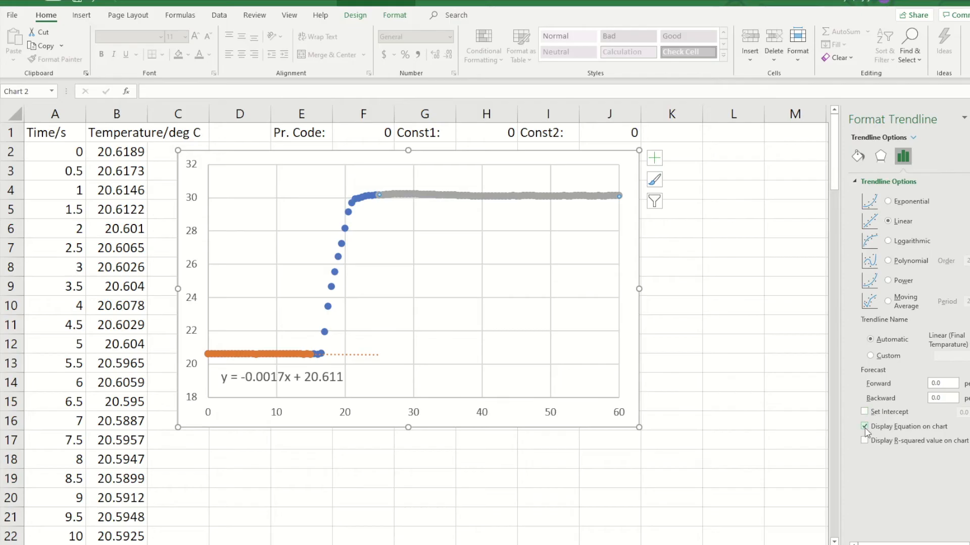
type("10")
key("Return")
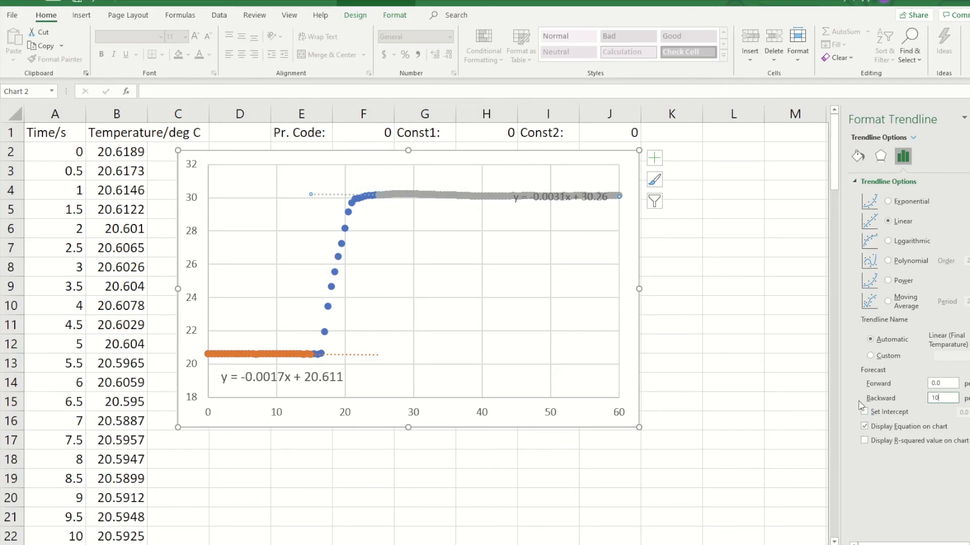
Move the final temperature trendline equation below its data points and enlarge its font to size 11.
left_click(543, 190)
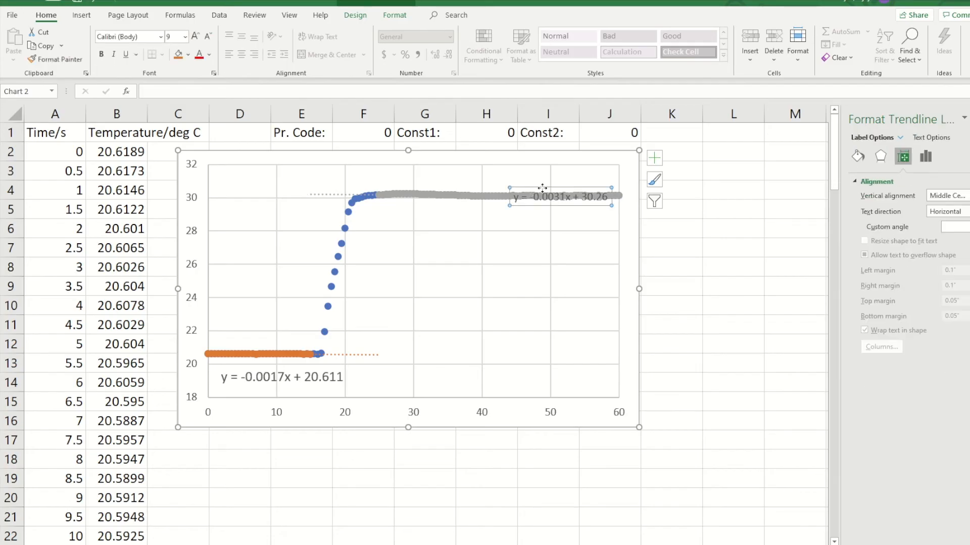
left_click_drag(543, 190, 448, 205)
left_click(195, 36)
left_click(195, 37)
left_click(195, 37)
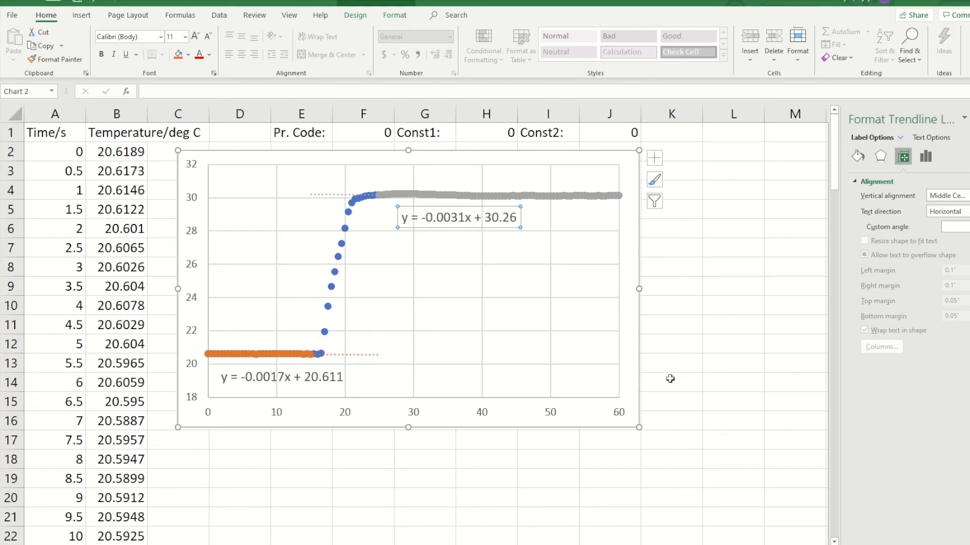
Enter the labels "Initial temperature" in D18 and "Final temperature" in D19 below the chart.
left_click(233, 453)
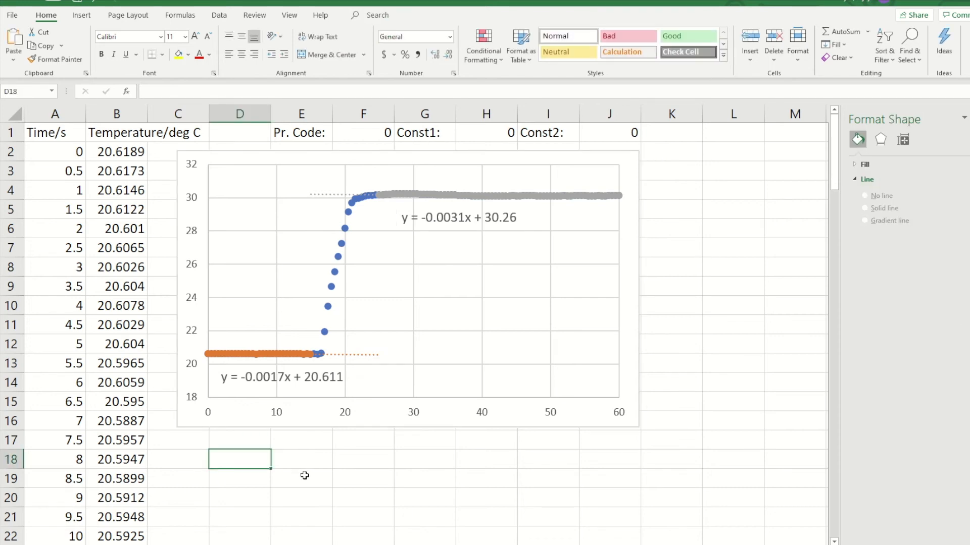
type("Init")
type("ial temp")
type("erat")
key("BackSpace")
type("ature")
left_click(238, 479)
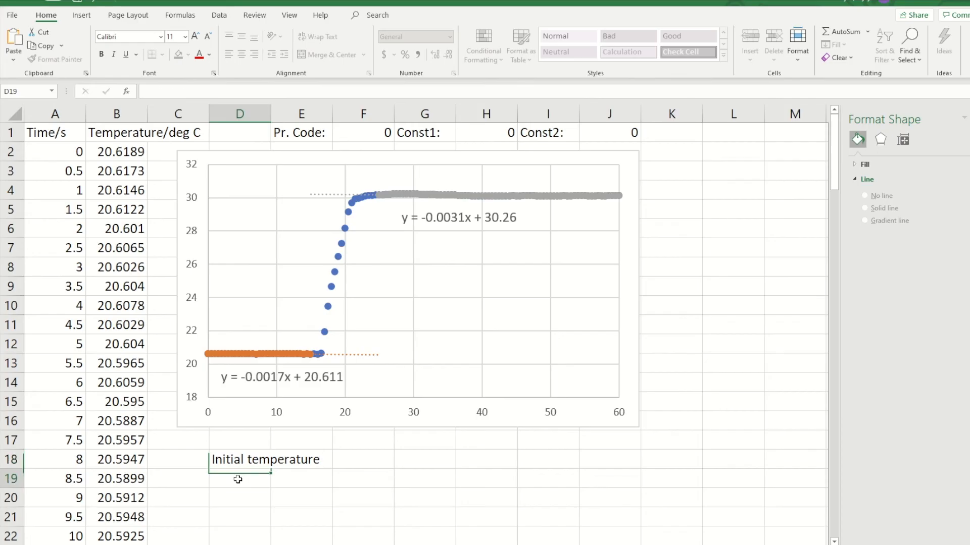
type("Final temperature")
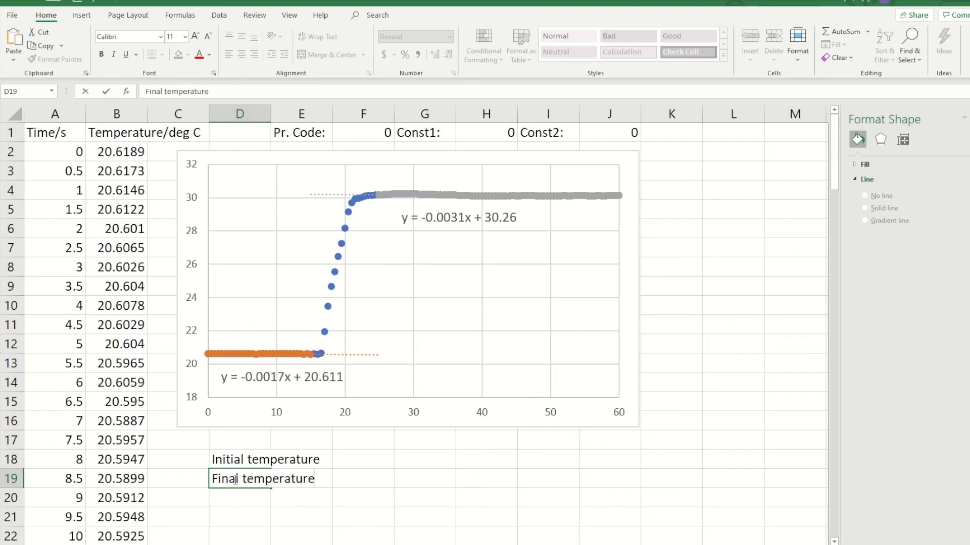
Calculate the initial temperature at 17 s in F18 with the formula =-0.0017*17+20.611.
left_click(374, 457)
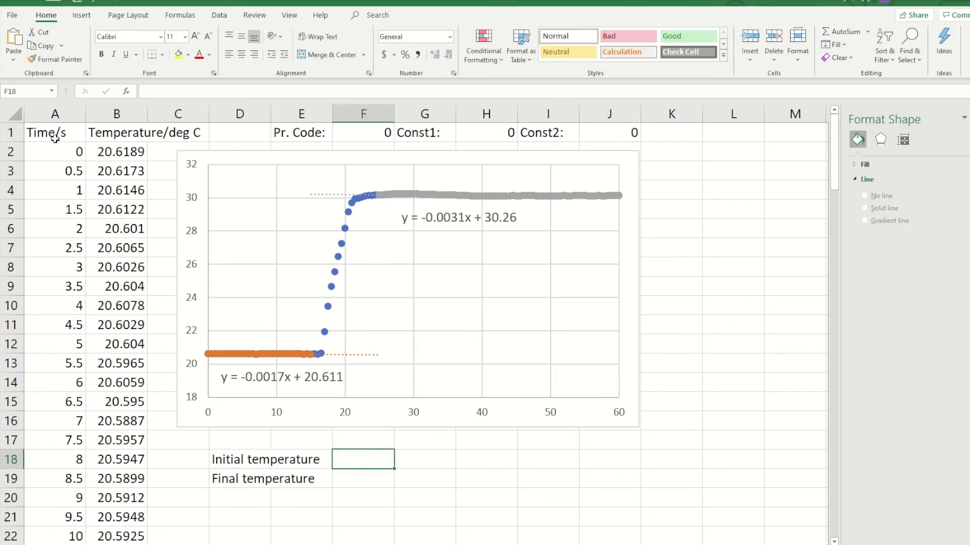
left_click(158, 93)
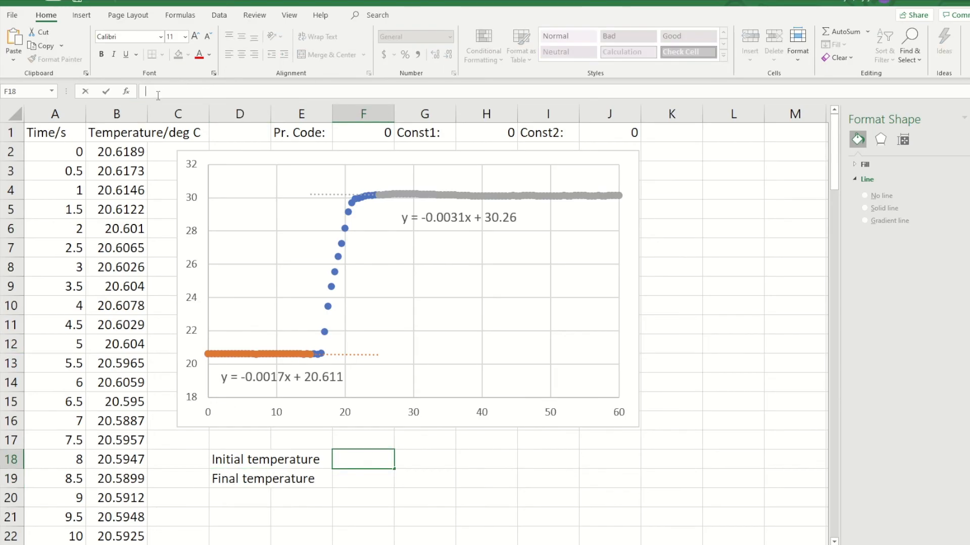
type("=")
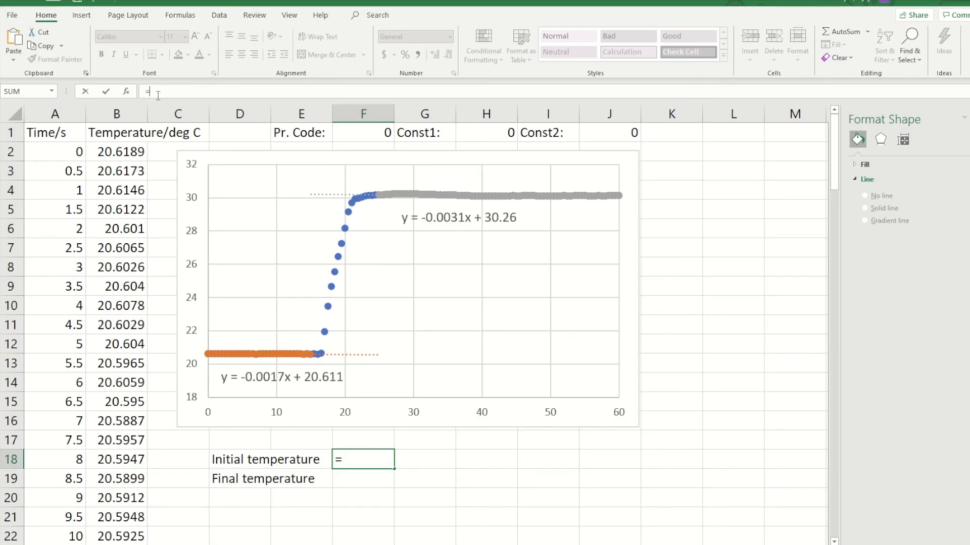
type("-0.0017*")
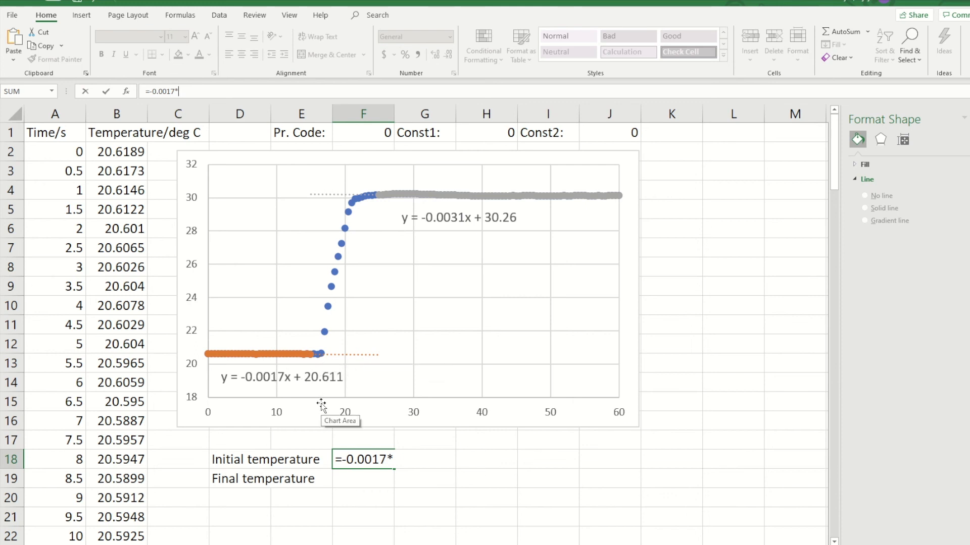
type("17+20")
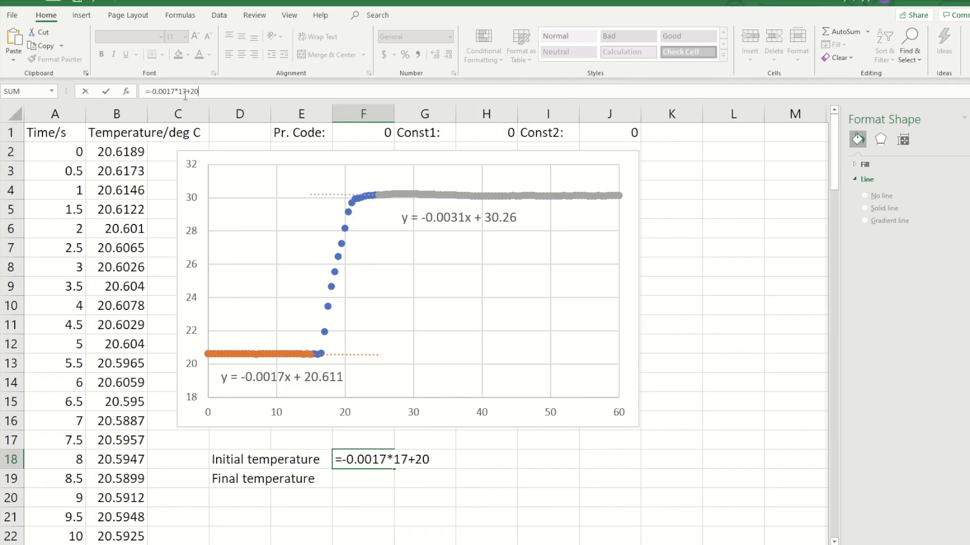
type(".611")
key("Return")
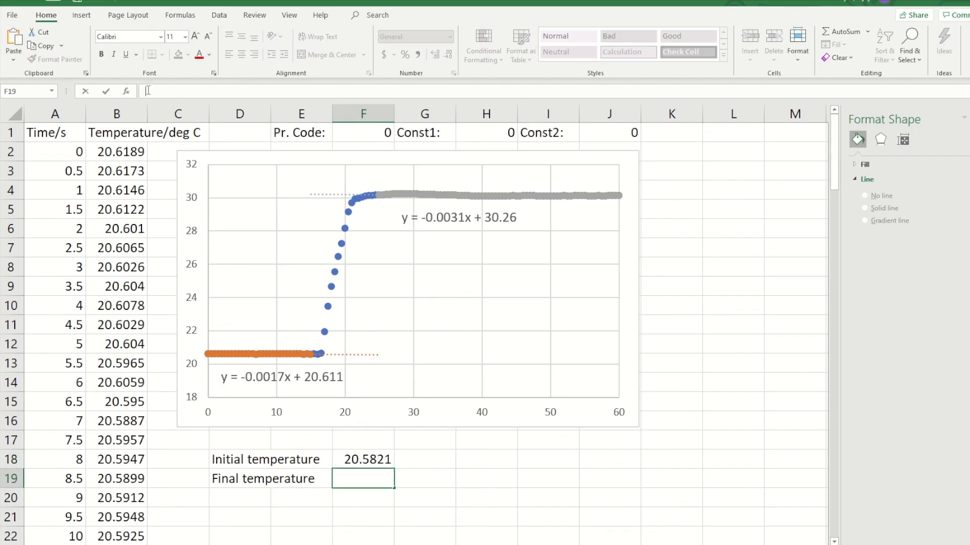
Calculate the final temperature at 17 s in F19 with the formula =-0.0031*17+30.26.
type("=")
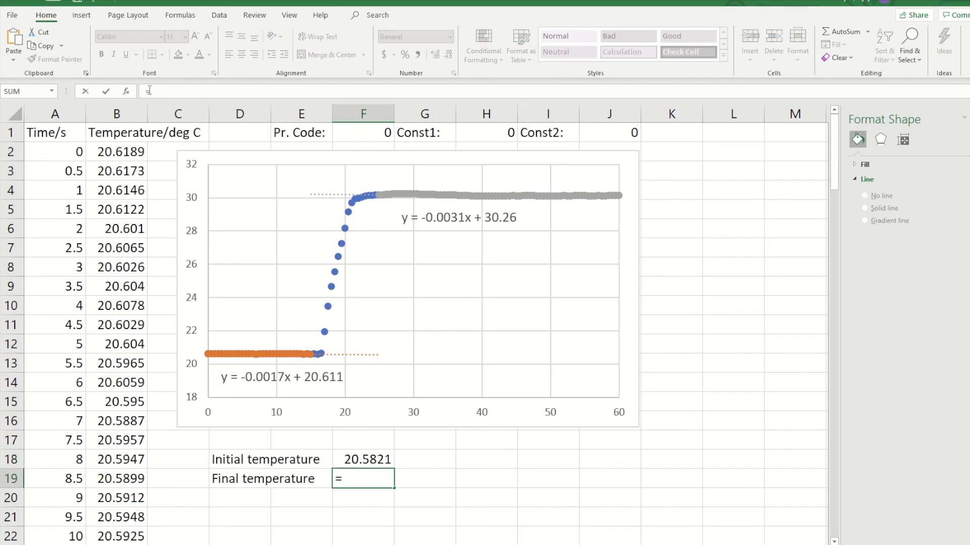
type("-0.0031*17+30.26")
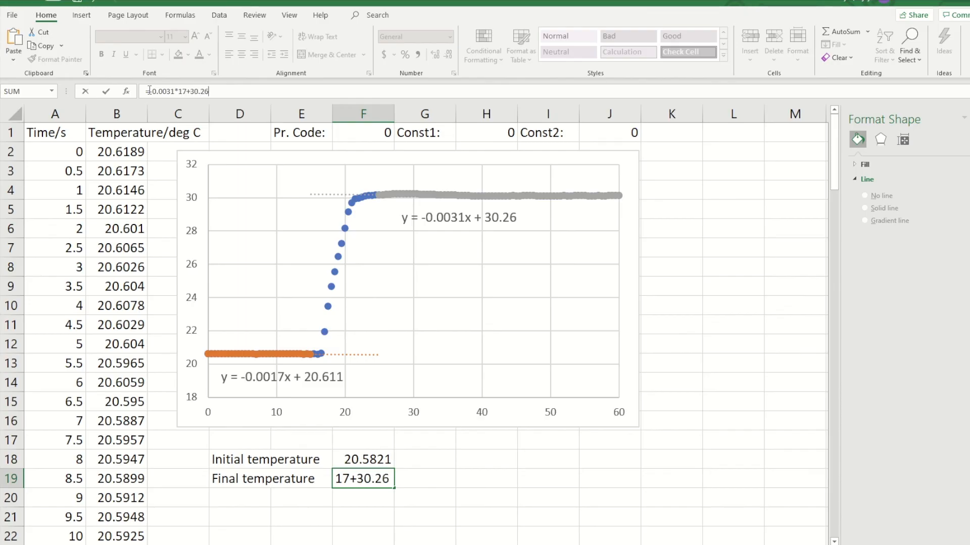
key("Return")
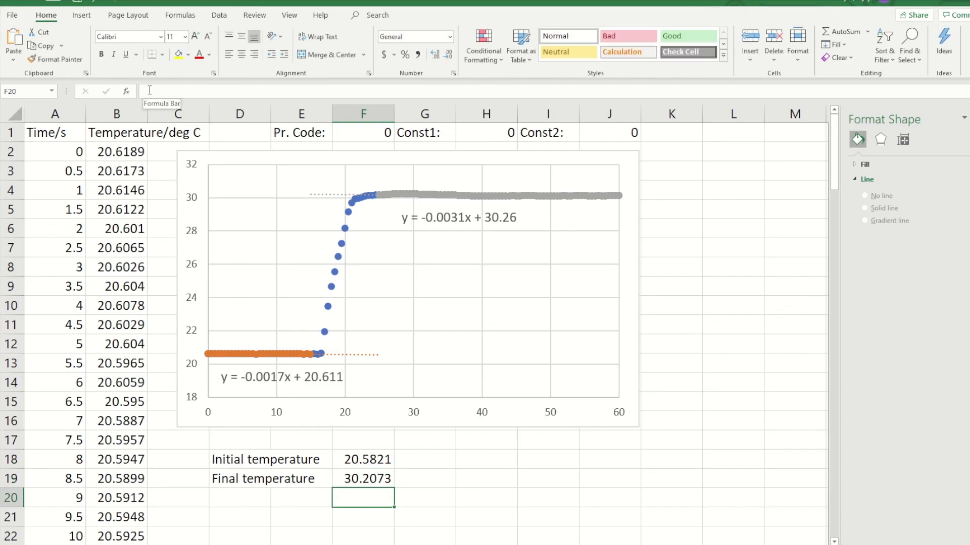